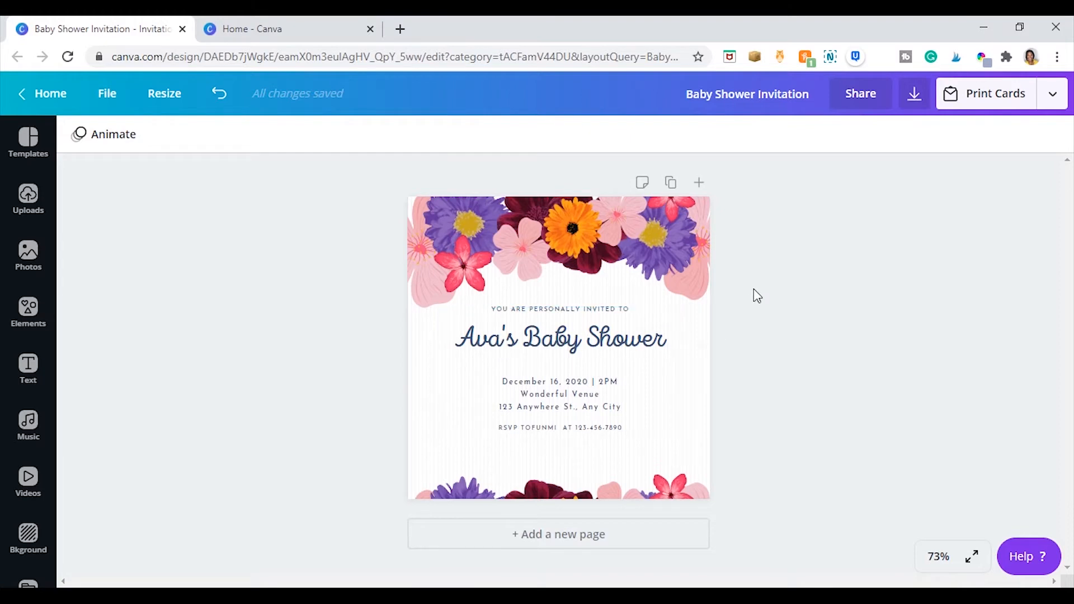
# Try replacing the honoree's first name in the invitation's Baby Shower heading.
pyautogui.click(502, 343)
pyautogui.click(501, 343)
pyautogui.doubleClick(501, 342)
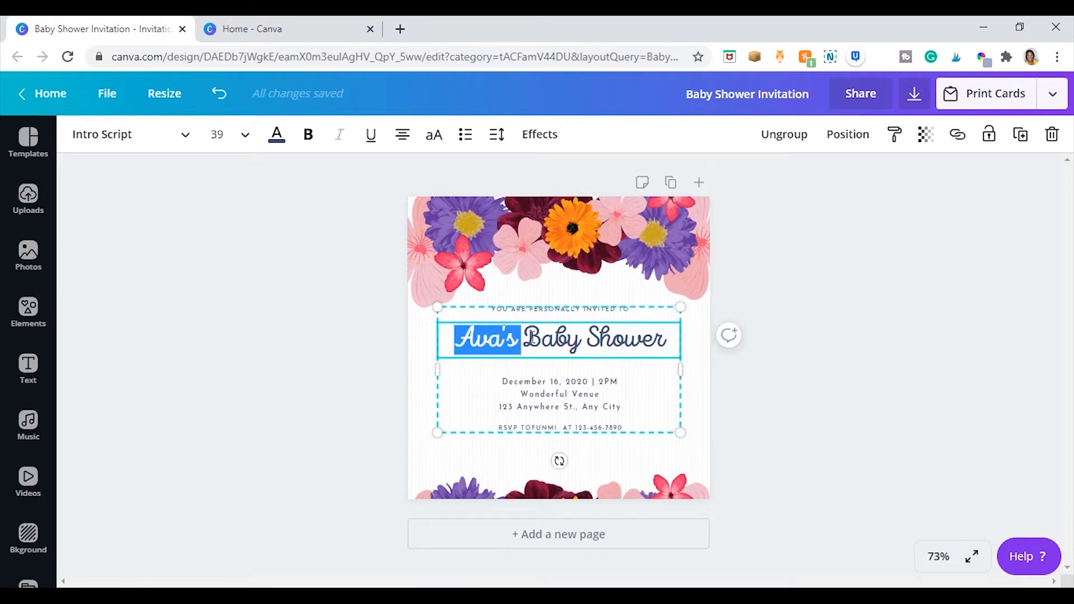
pyautogui.click(503, 335)
pyautogui.press('BackSpace')
pyautogui.press('BackSpace')
pyautogui.press('BackSpace')
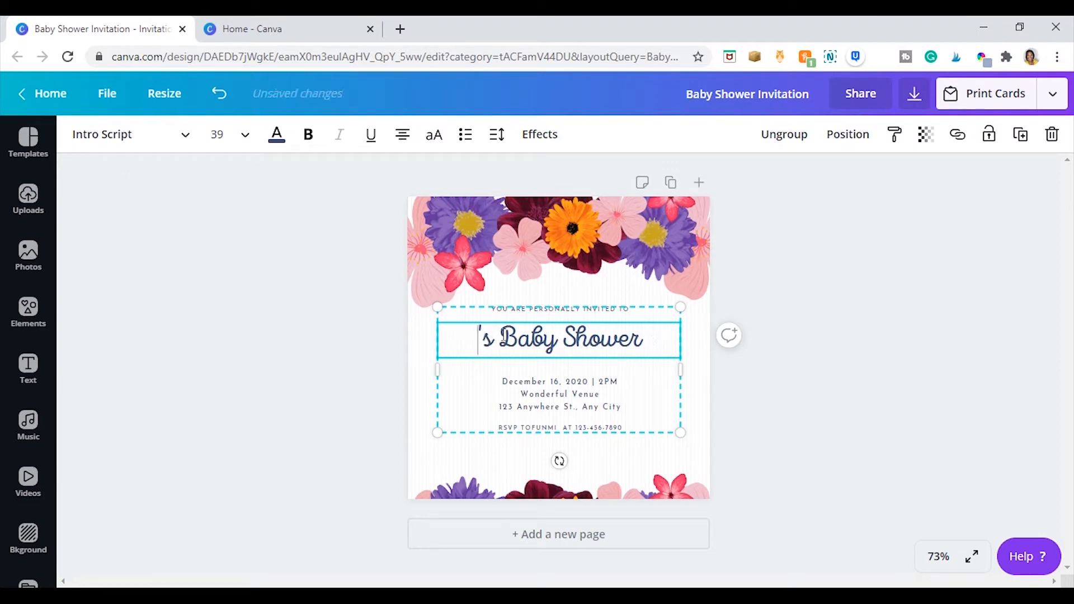
pyautogui.write('Lis')
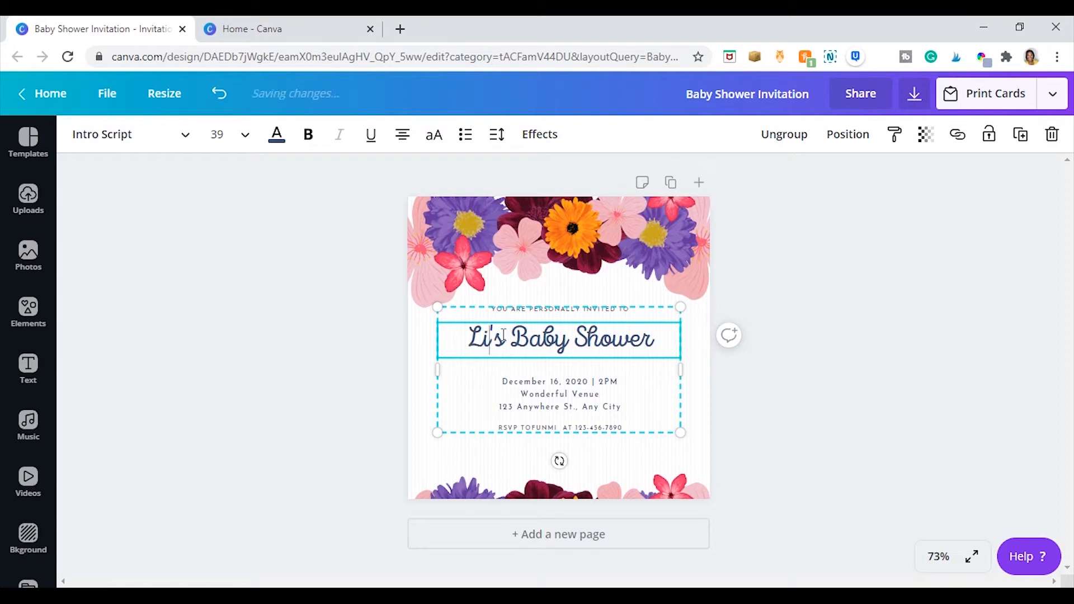
pyautogui.write('a')
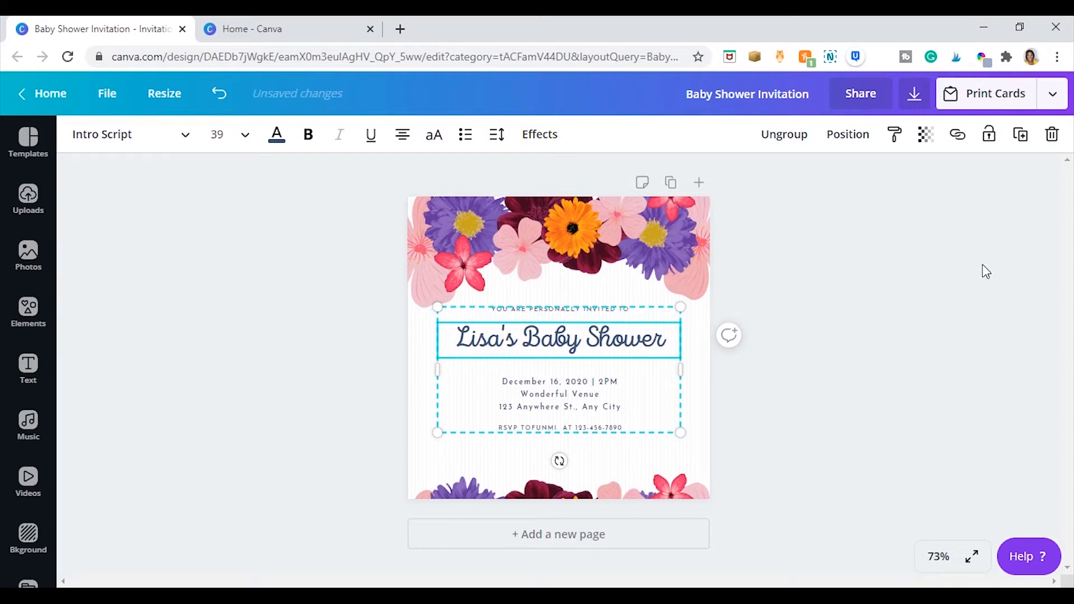
pyautogui.rightClick(986, 272)
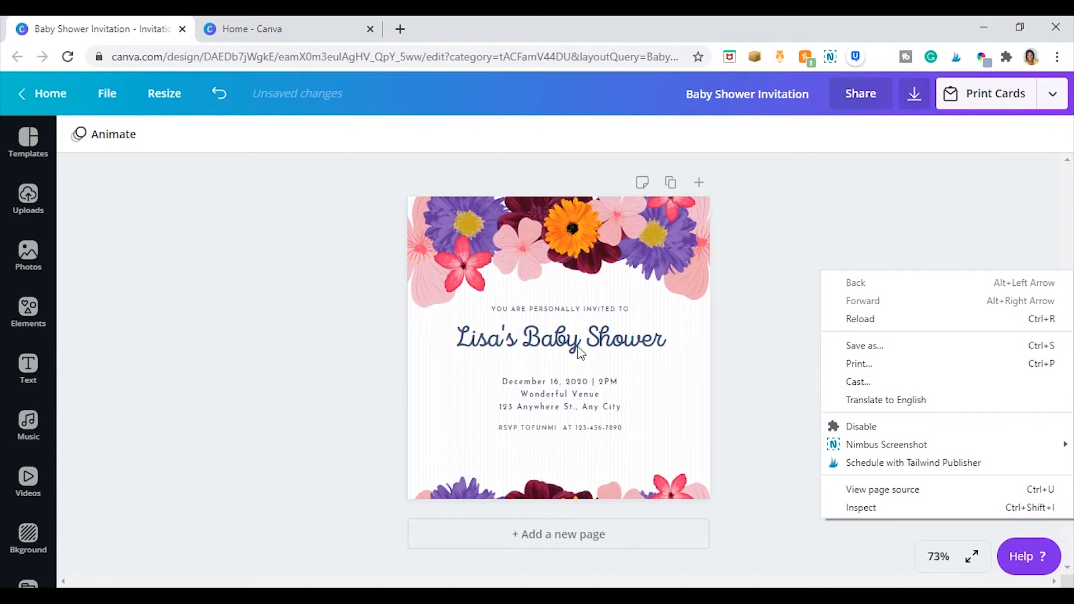
# Undo the name replacement in the invitation heading and deselect the heading.
pyautogui.press('Escape')
pyautogui.hotkey('ctrl', 'z')
pyautogui.hotkey('ctrl', 'z')
pyautogui.hotkey('ctrl', 'z')
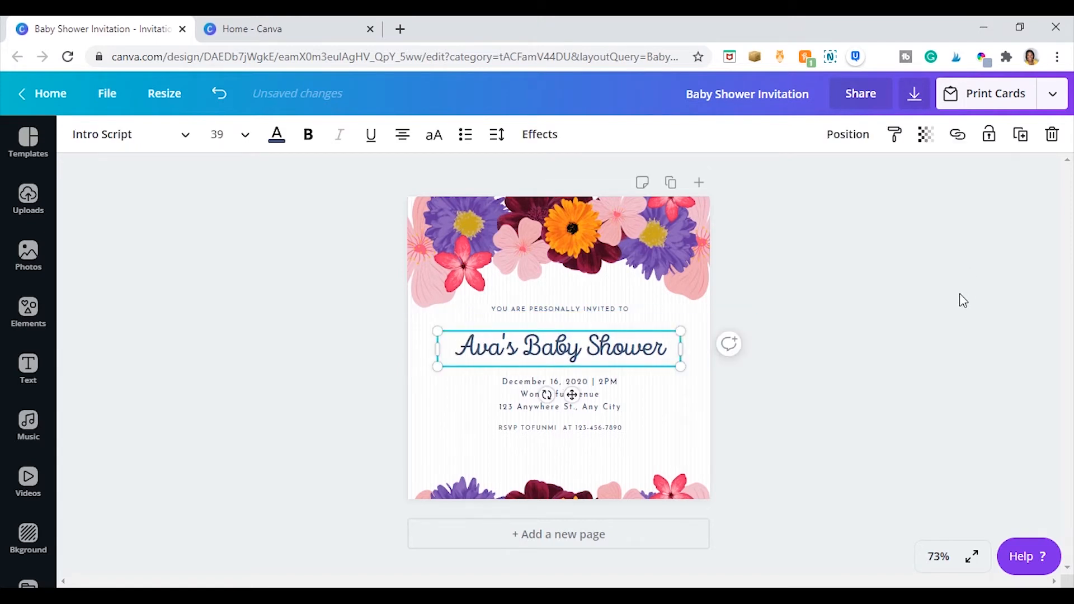
pyautogui.click(959, 293)
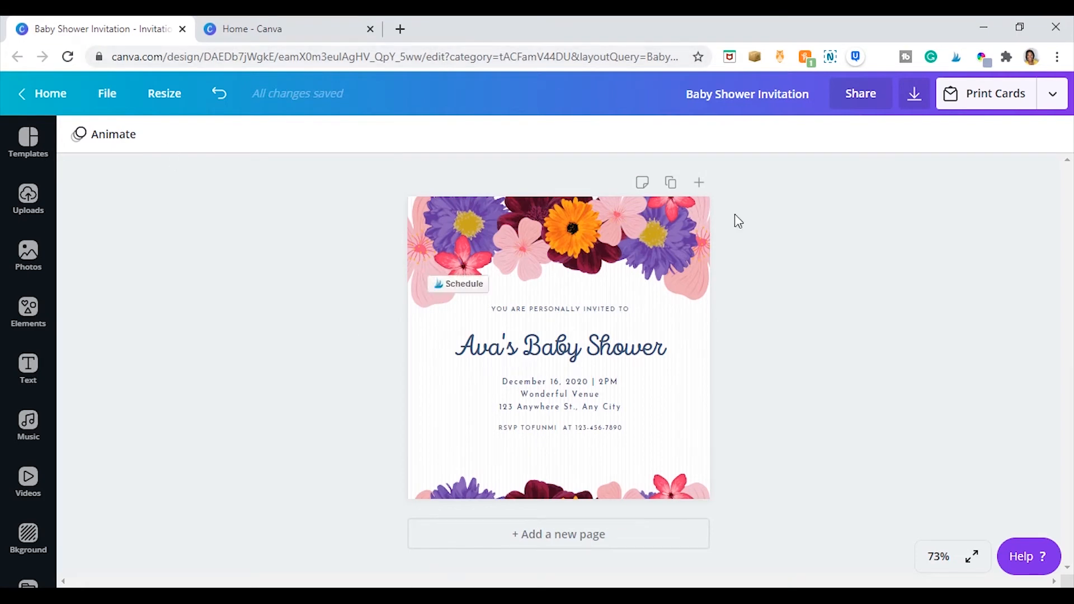
# Search the design elements for "flower" and look through the results.
pyautogui.click(28, 310)
pyautogui.click(216, 142)
pyautogui.write('flowe')
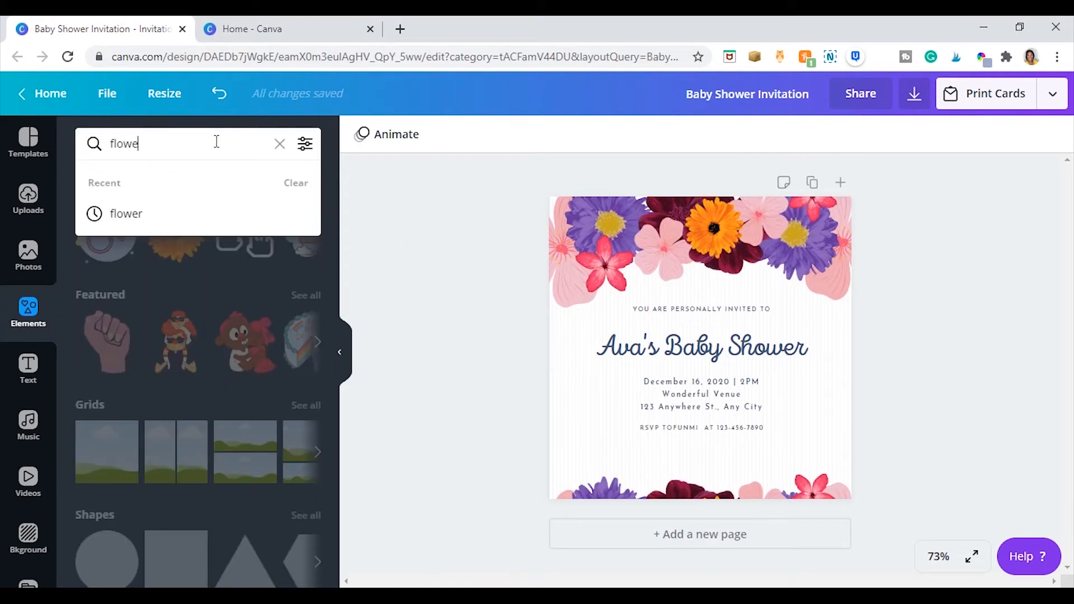
pyautogui.click(149, 220)
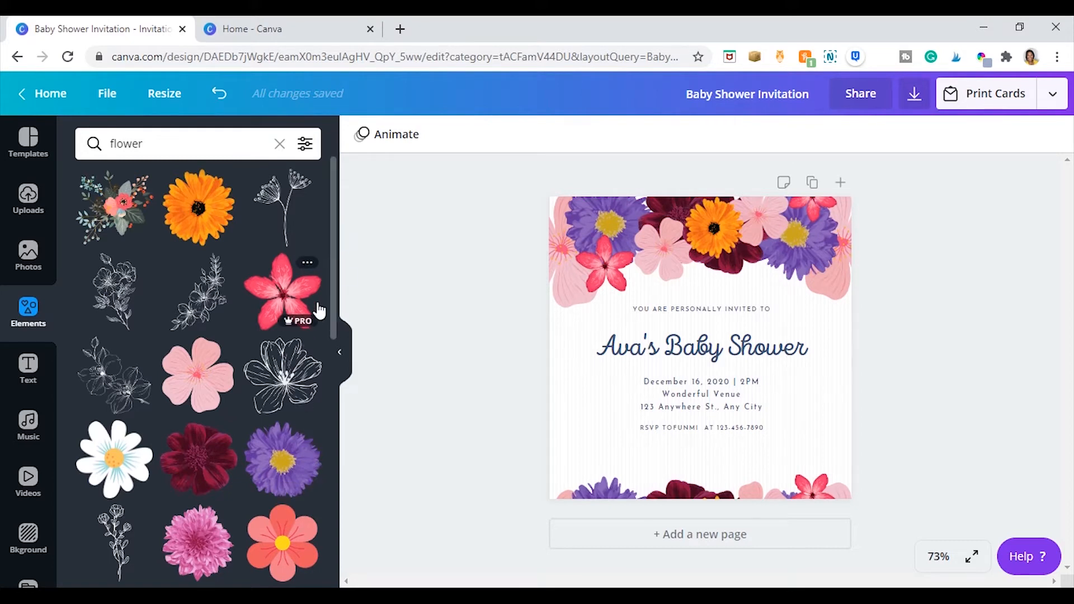
pyautogui.scroll(-3, 316, 307)
# Set the font of the entire Baby Shower heading to Joliet and deselect it.
pyautogui.click(628, 342)
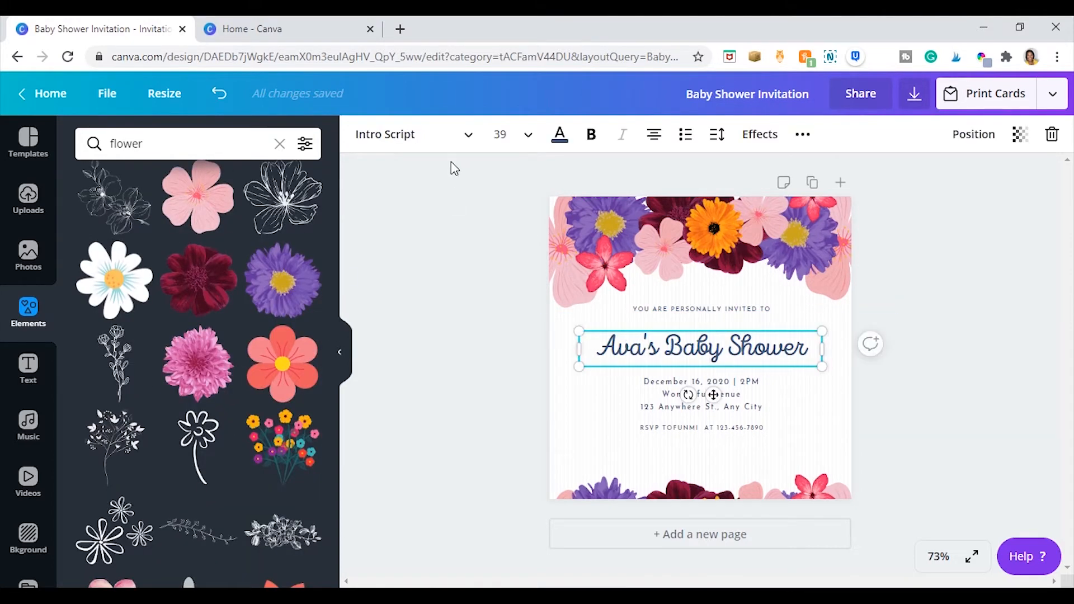
pyautogui.click(666, 349)
pyautogui.hotkey('ctrl', 'a')
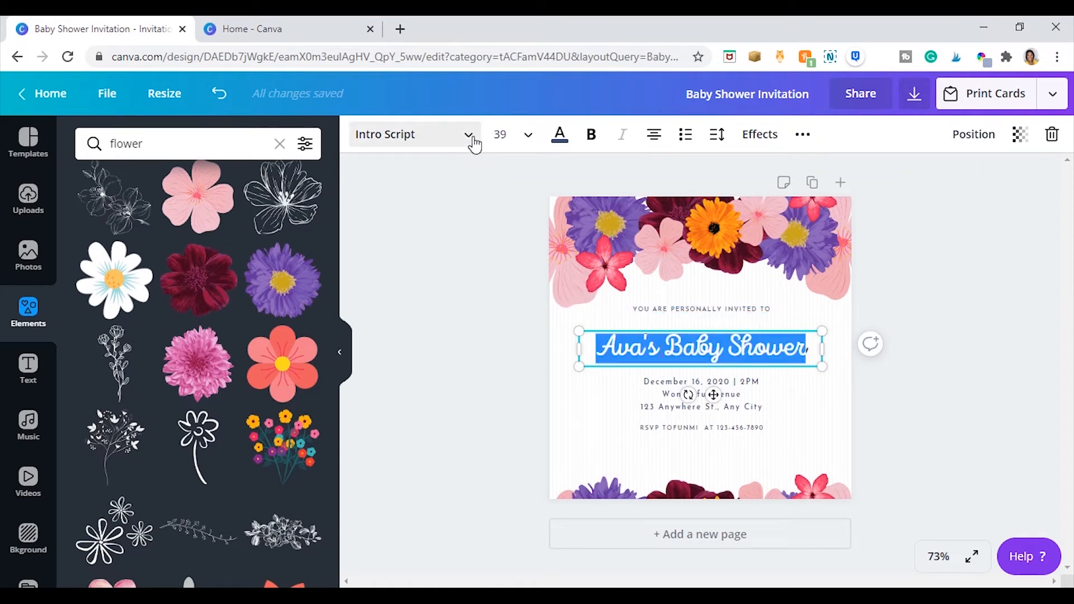
pyautogui.click(473, 143)
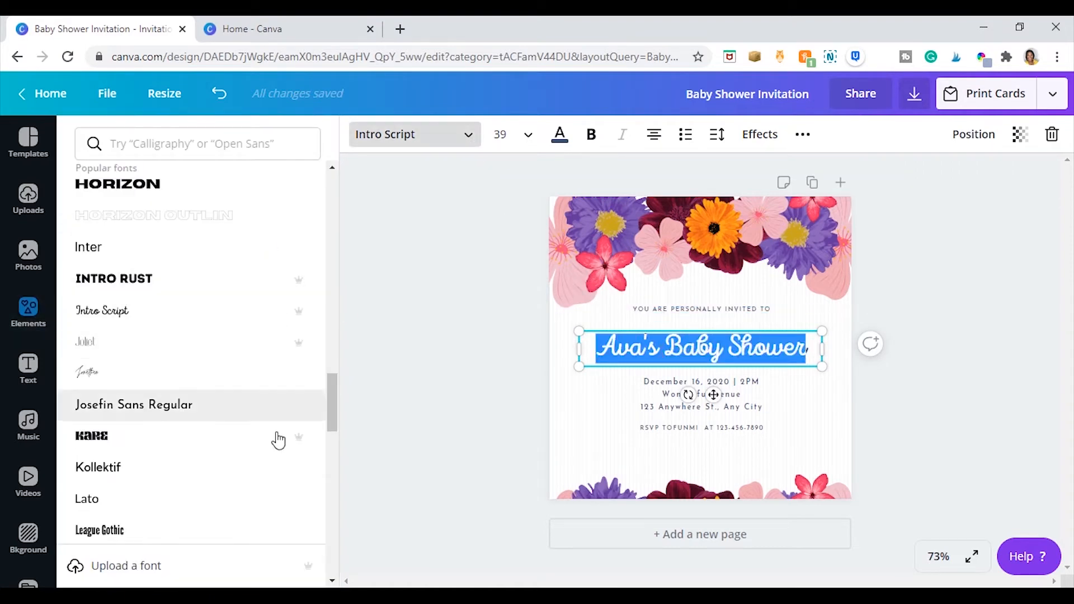
pyautogui.click(234, 367)
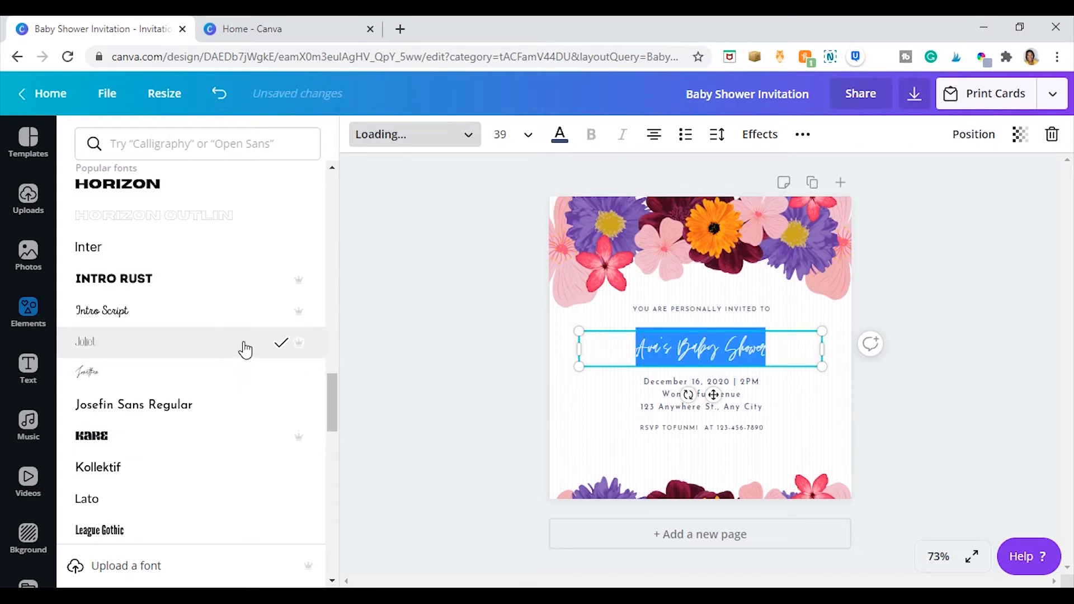
pyautogui.click(451, 283)
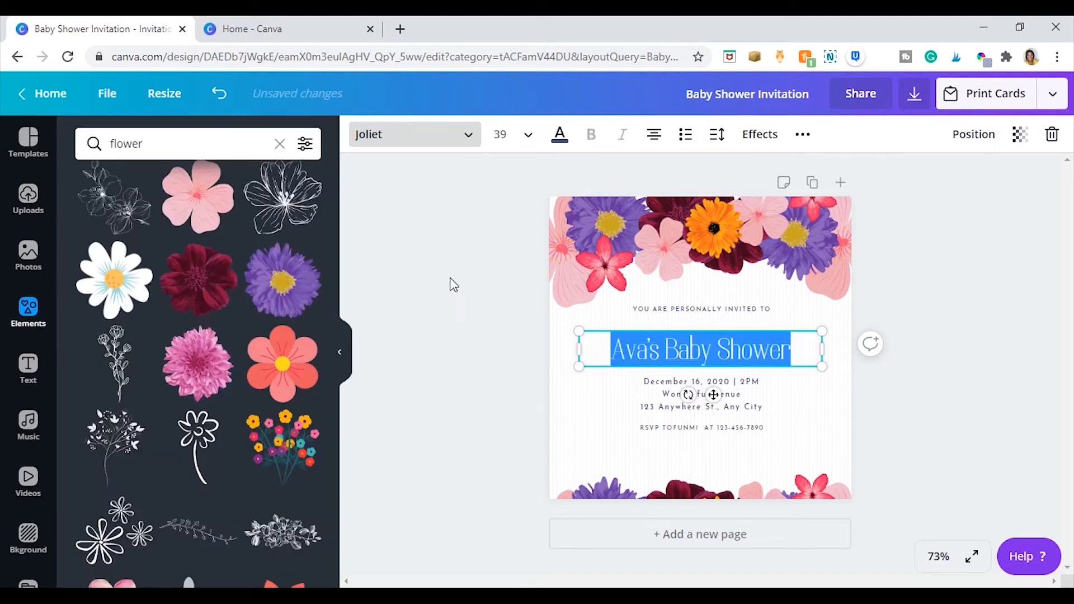
pyautogui.click(1015, 237)
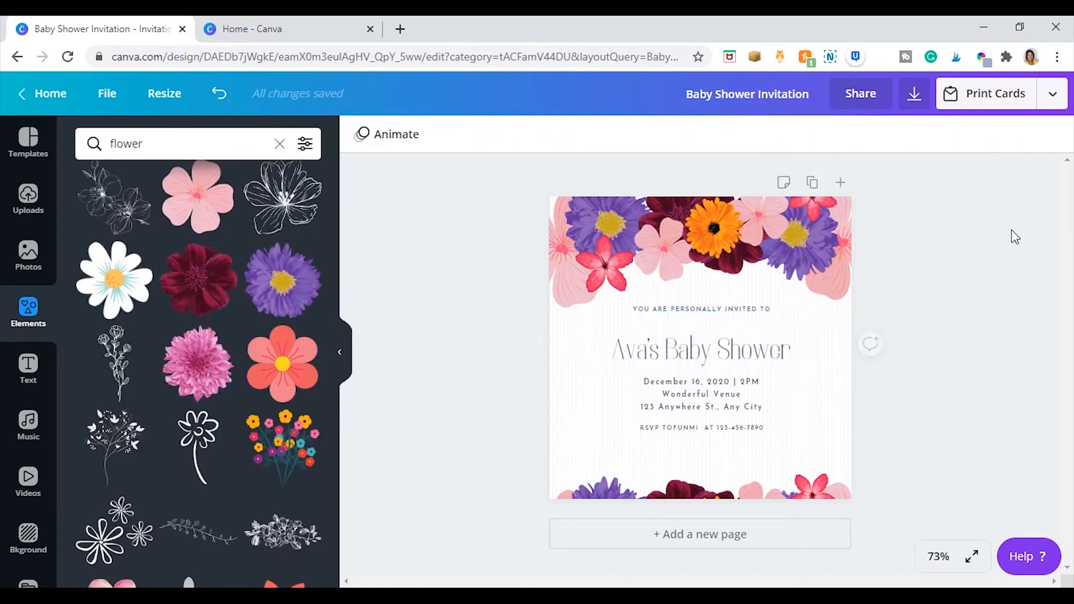
pyautogui.click(764, 362)
pyautogui.press('Escape')
# Rename the design as "Baby Shower Invitation- Main".
pyautogui.click(812, 92)
pyautogui.write('- Ma')
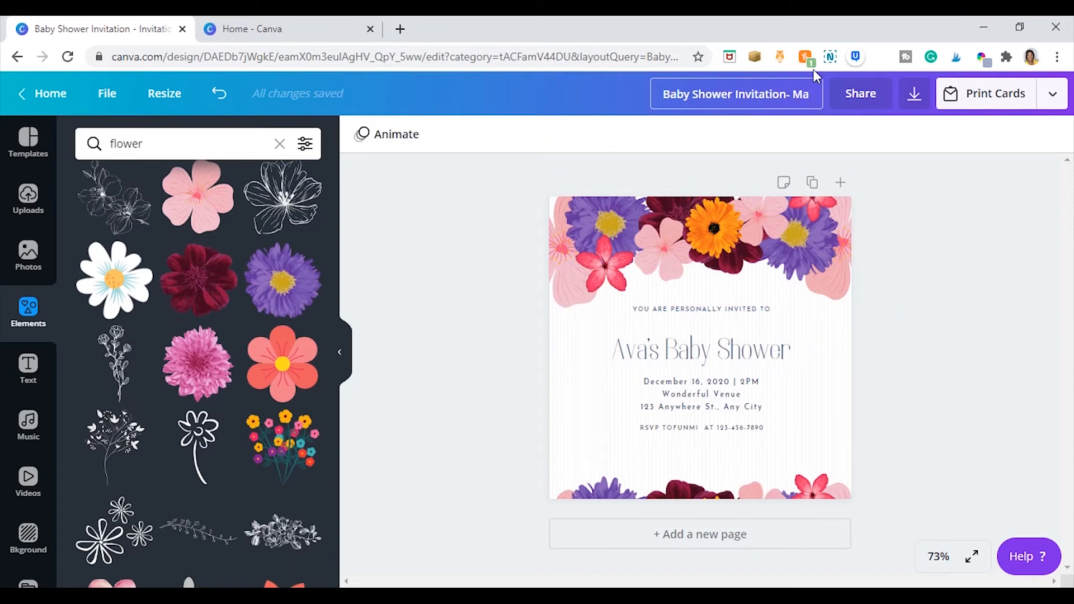
pyautogui.write('in')
pyautogui.press('Return')
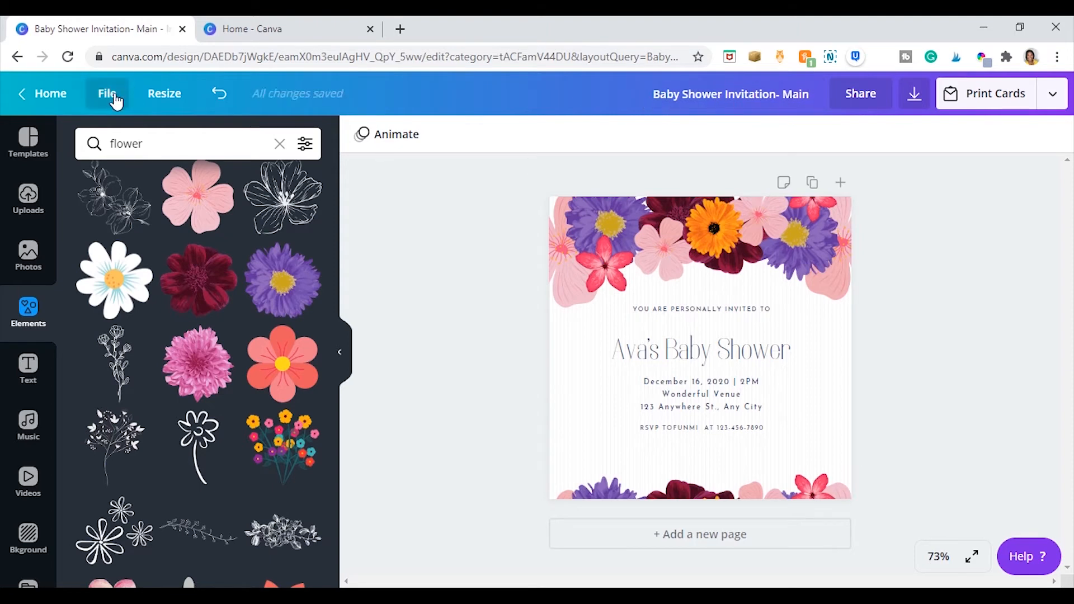
# Collapse the elements side panel and make a copy of the main invitation design.
pyautogui.click(345, 359)
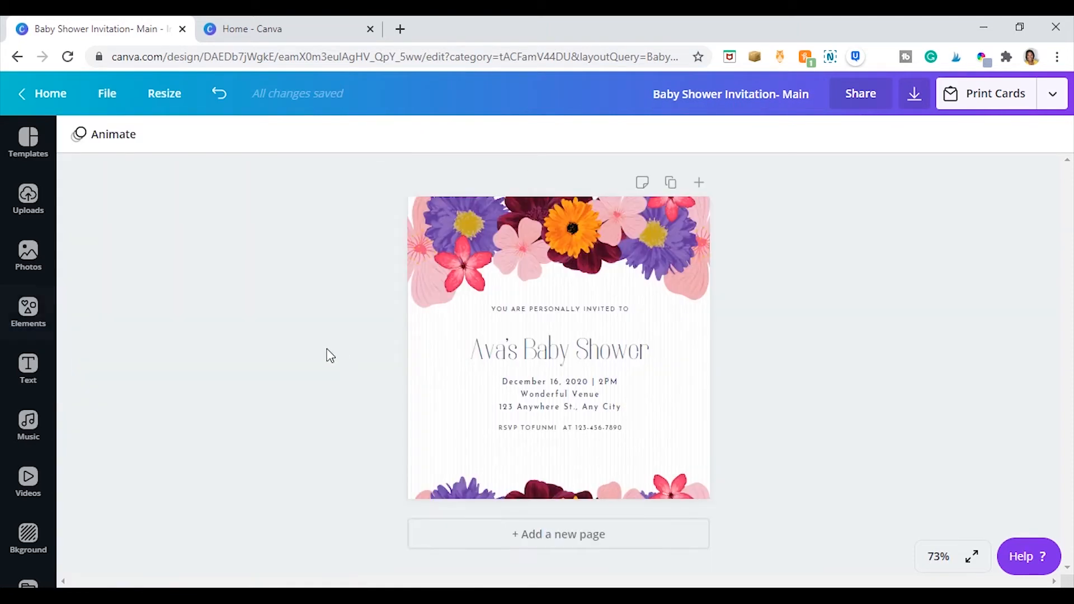
pyautogui.click(108, 95)
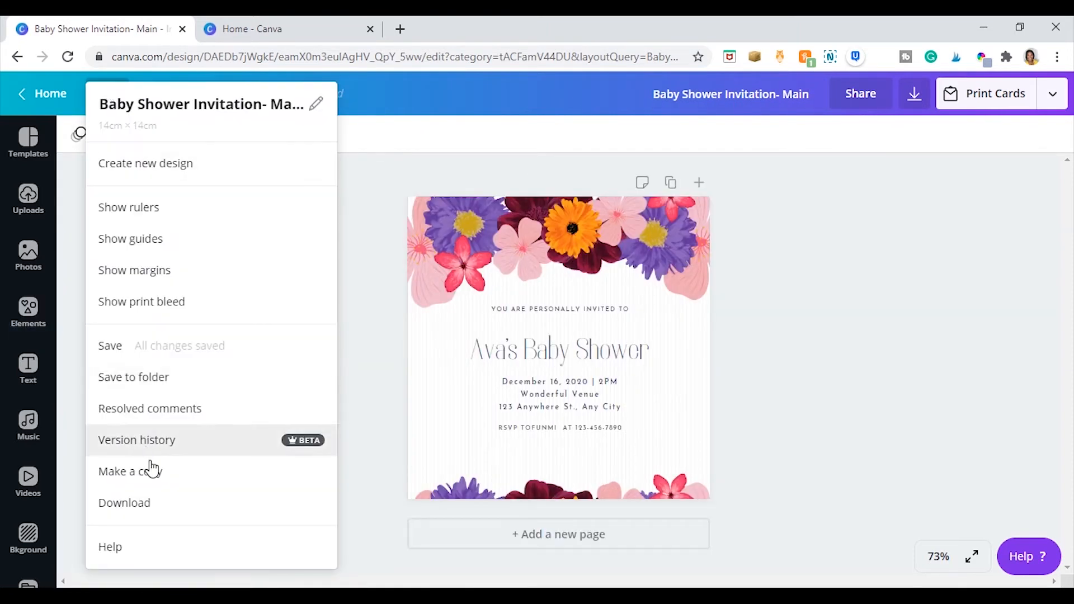
pyautogui.click(161, 482)
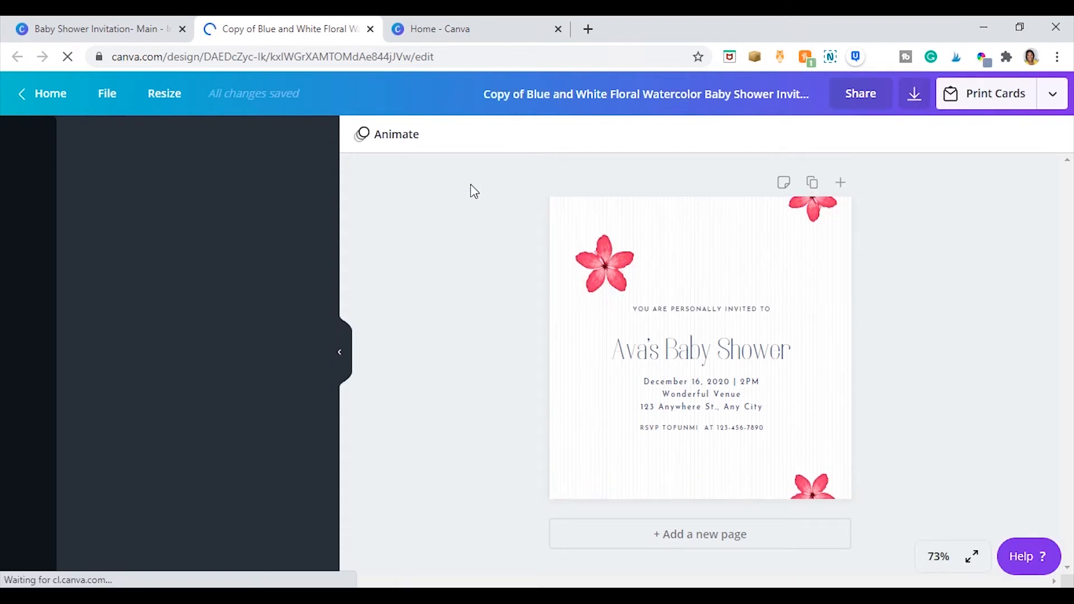
# Rename the copied design as "Baby Shower invitation- Editable".
pyautogui.write('Shower')
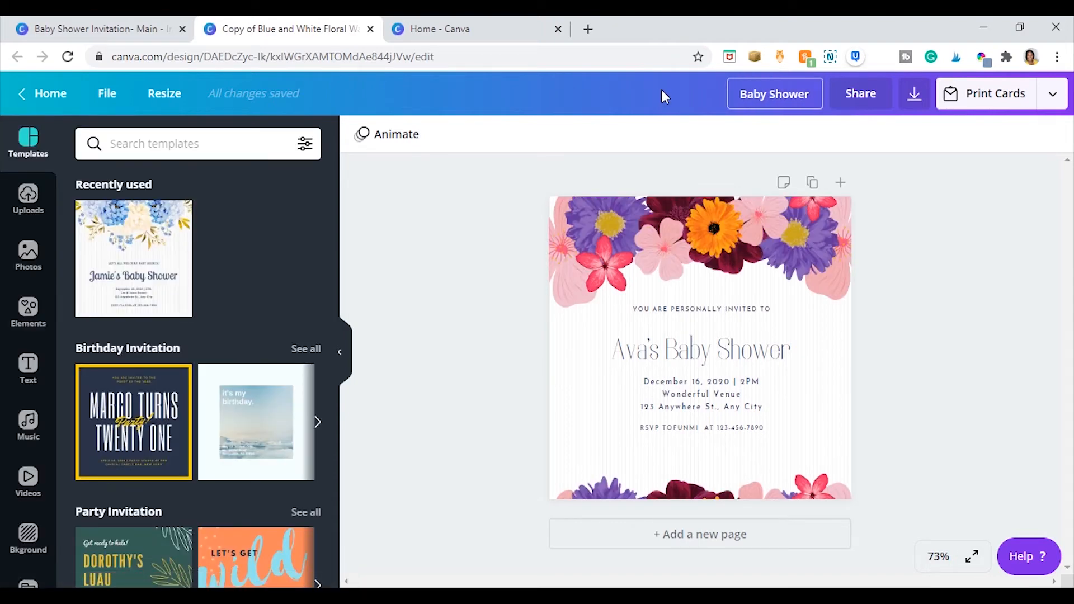
pyautogui.write(' invitation-')
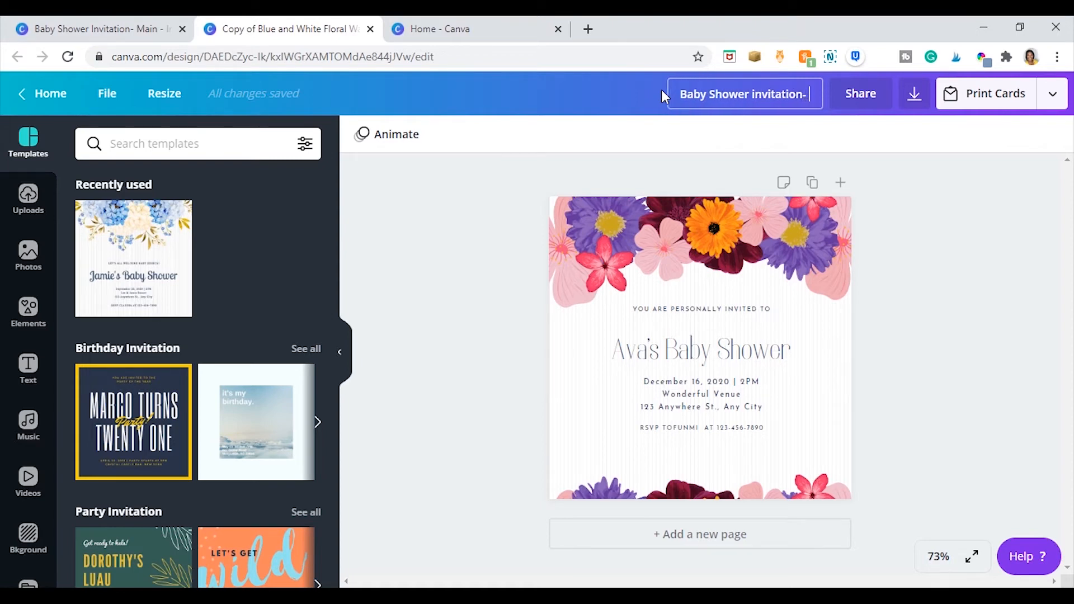
pyautogui.write(' Editable')
pyautogui.click(948, 193)
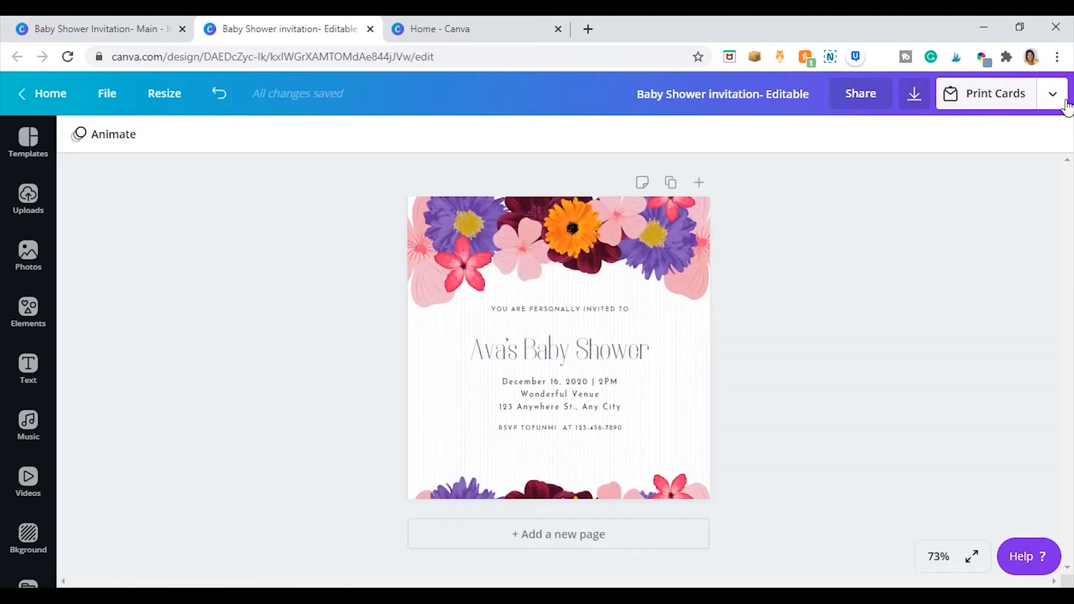
# Review the file types available for downloading the invitation, leaving without downloading it.
pyautogui.click(1065, 103)
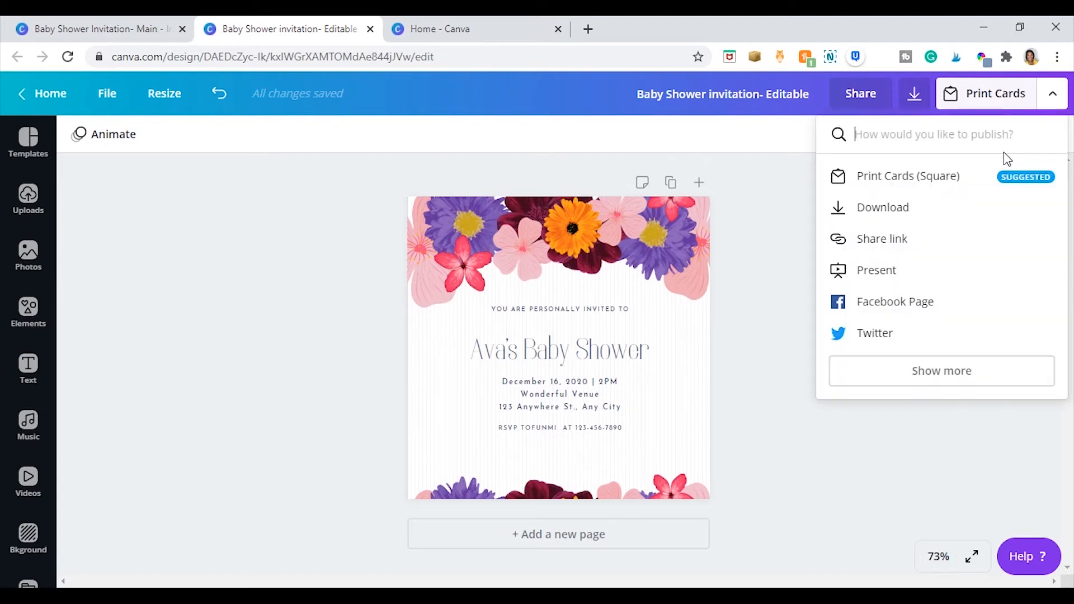
pyautogui.click(961, 218)
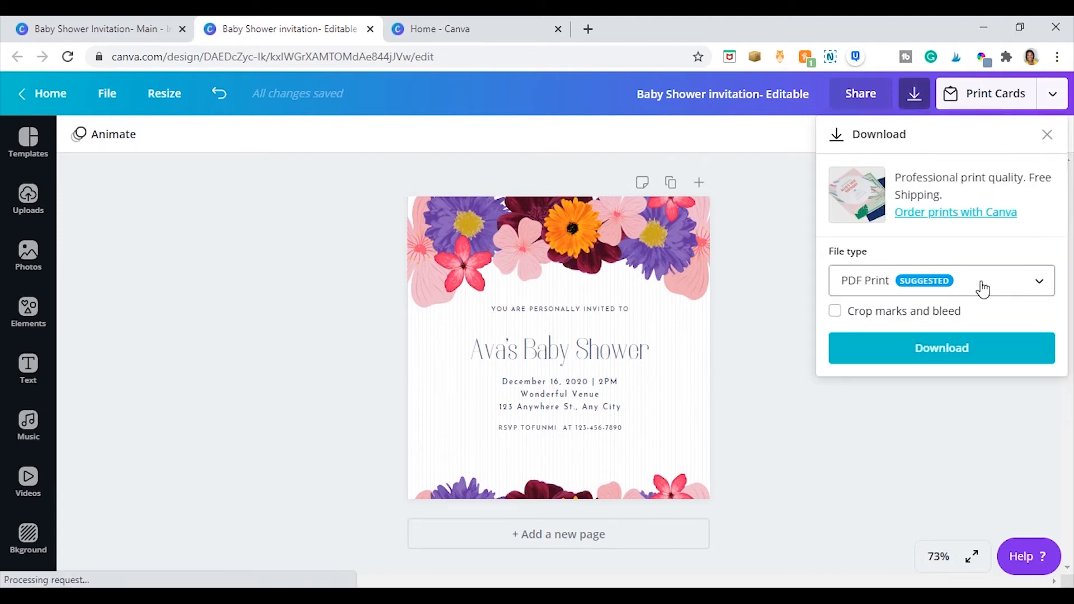
pyautogui.click(980, 288)
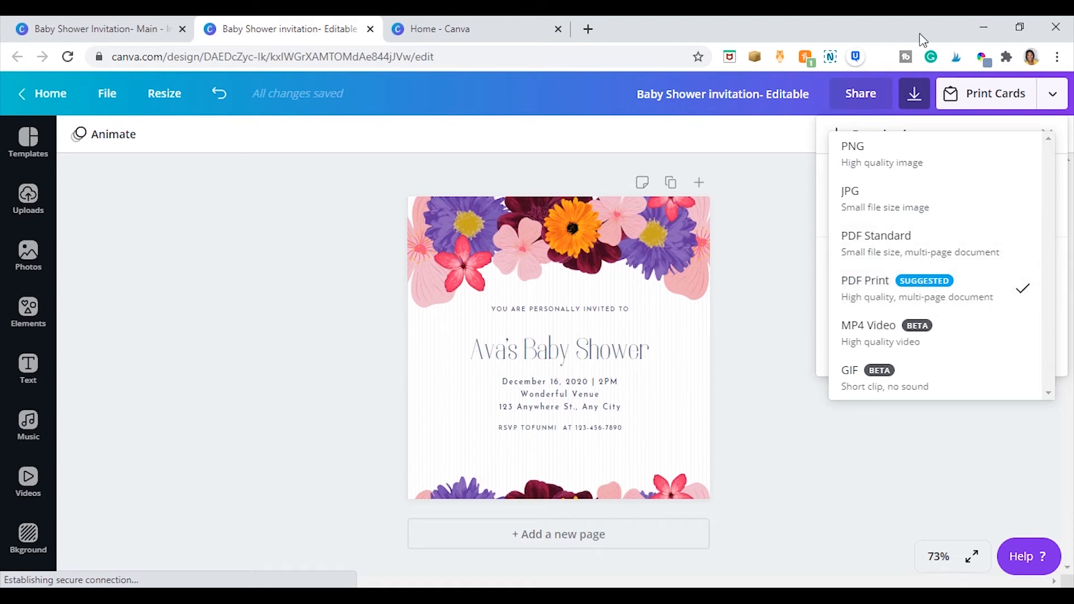
pyautogui.click(786, 238)
pyautogui.click(787, 236)
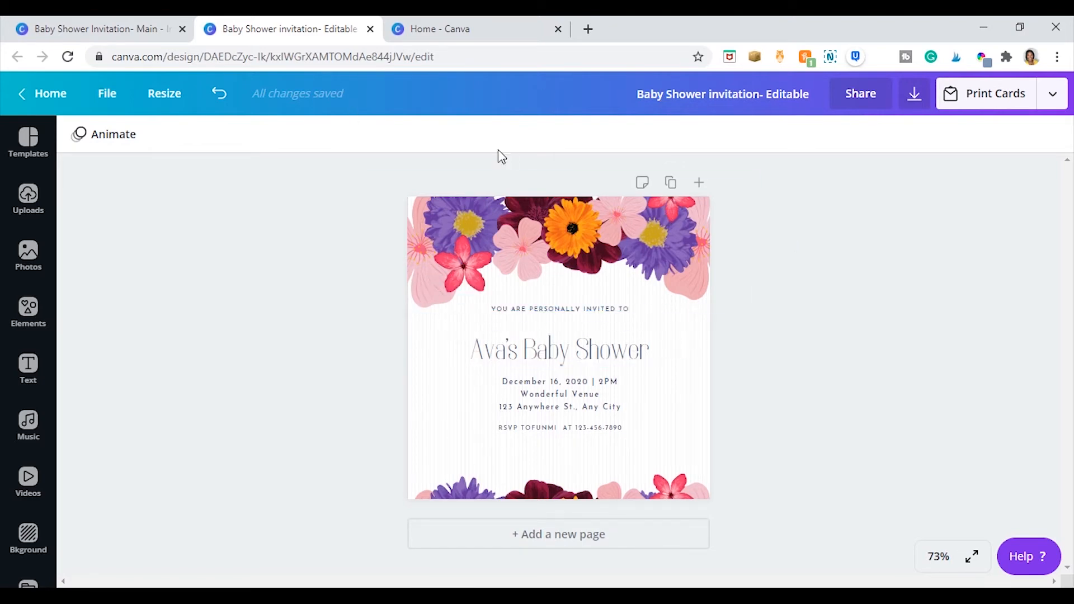
# Copy the editable design's link for editing and switch link sharing to "use as template".
pyautogui.click(862, 100)
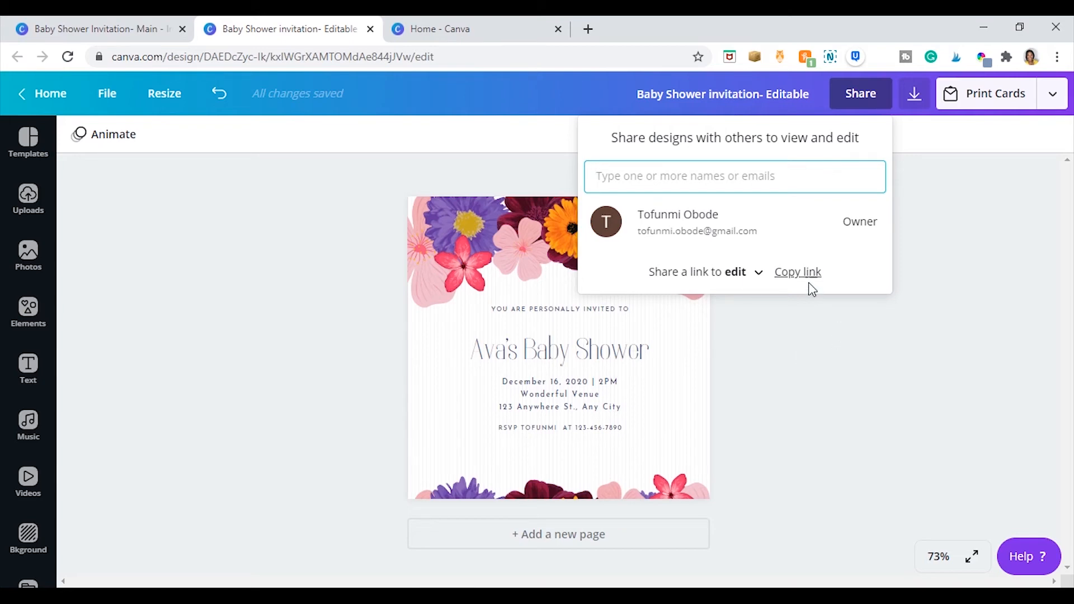
pyautogui.click(789, 274)
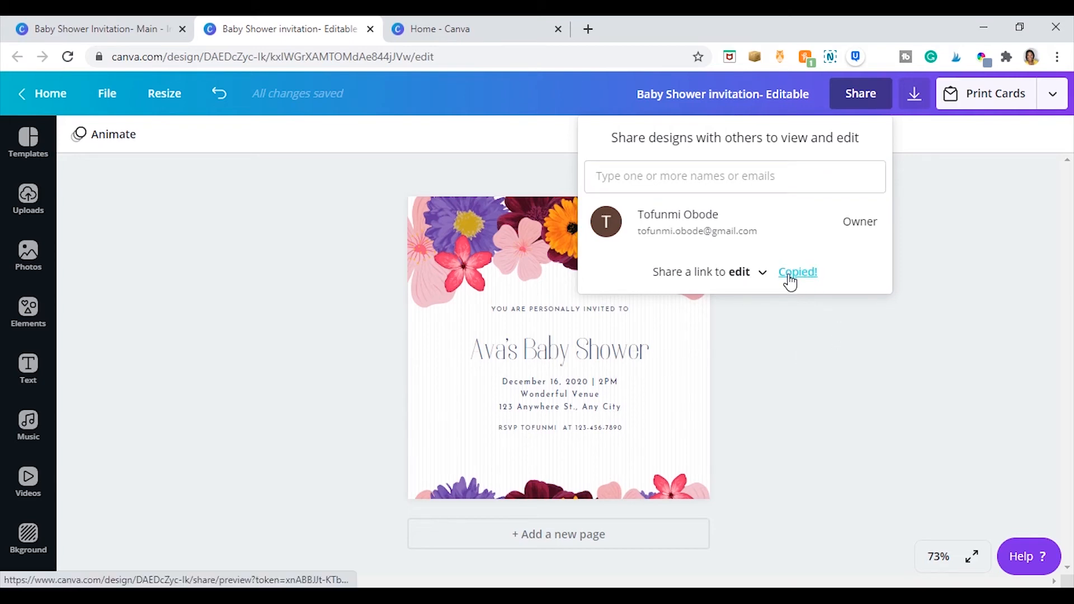
pyautogui.click(755, 278)
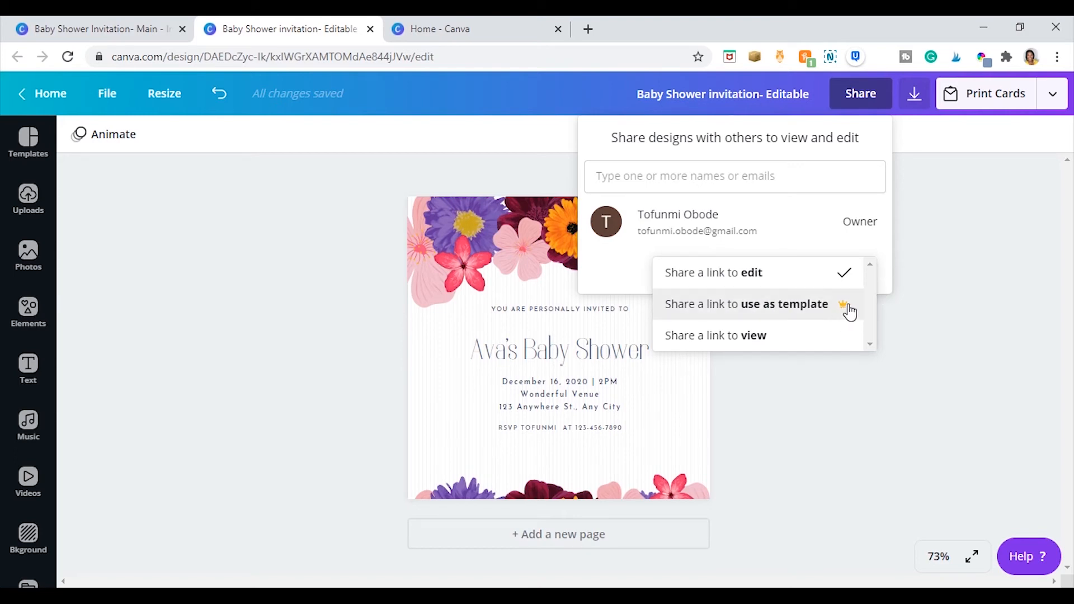
pyautogui.click(823, 309)
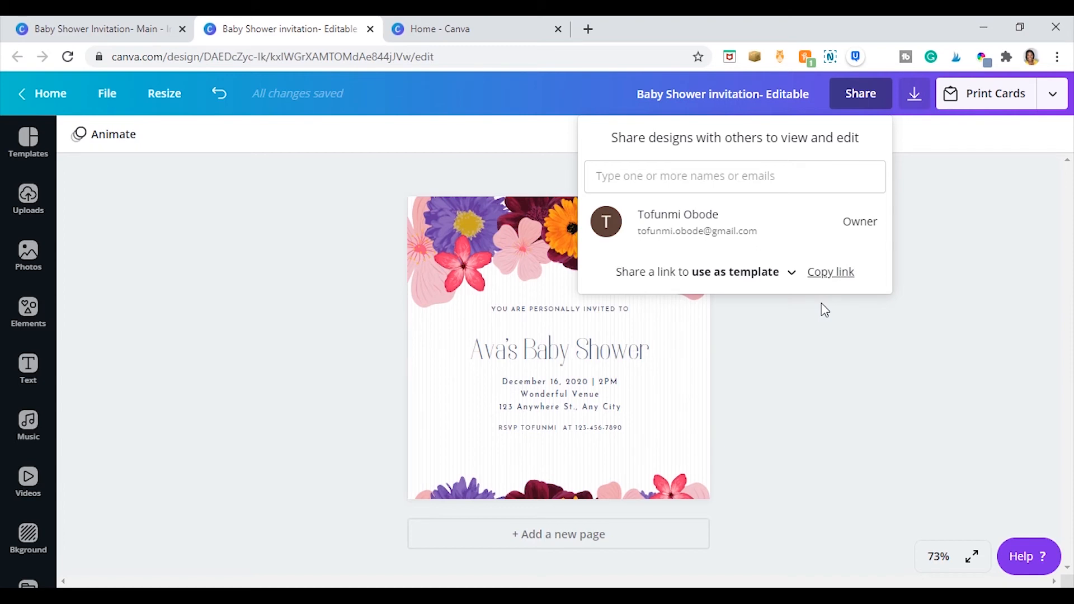
# Check the link sharing choices and copy the "use as template" link.
pyautogui.click(781, 278)
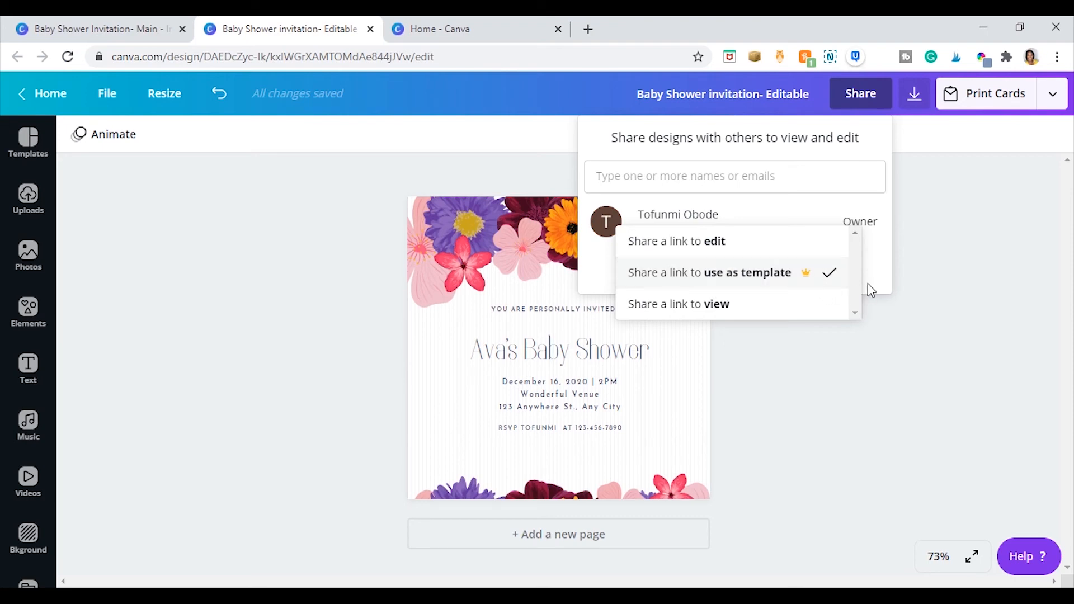
pyautogui.click(936, 222)
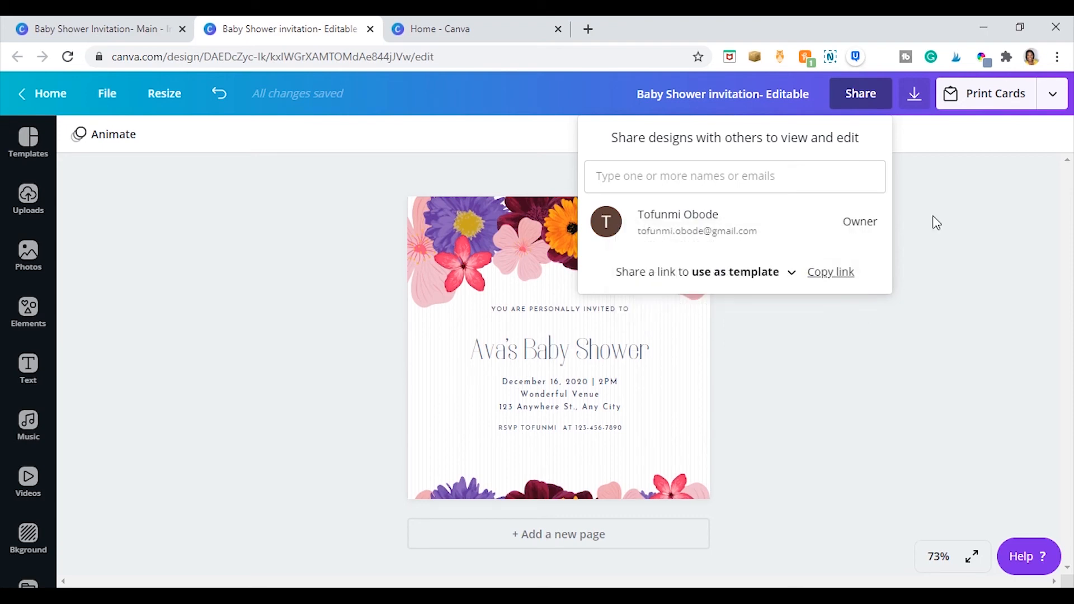
pyautogui.click(831, 274)
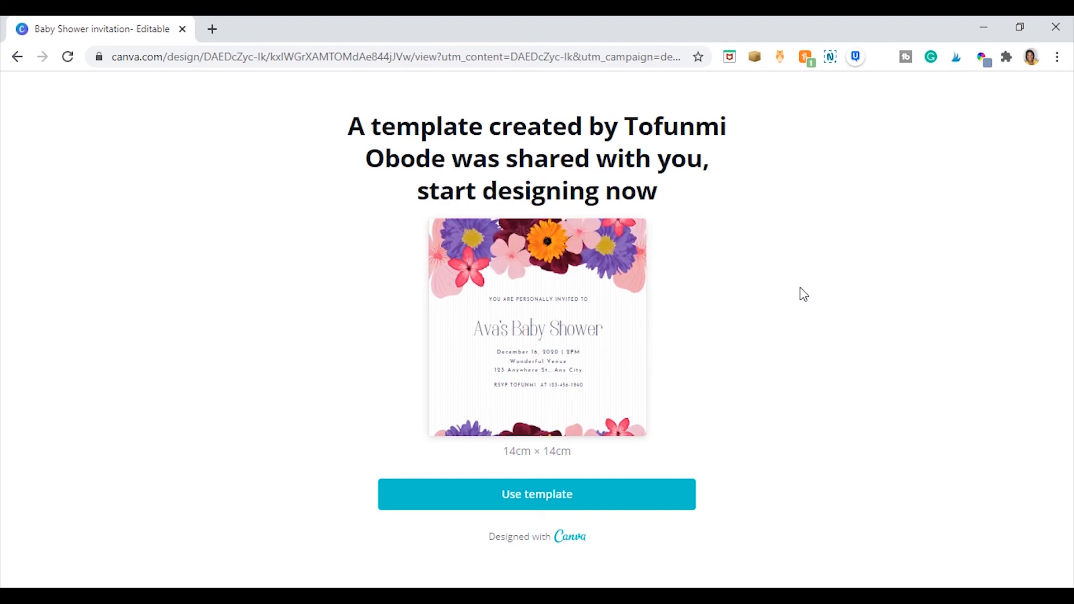
# Create a new design from the shared template and select its heading and event details texts in turn.
pyautogui.click(589, 493)
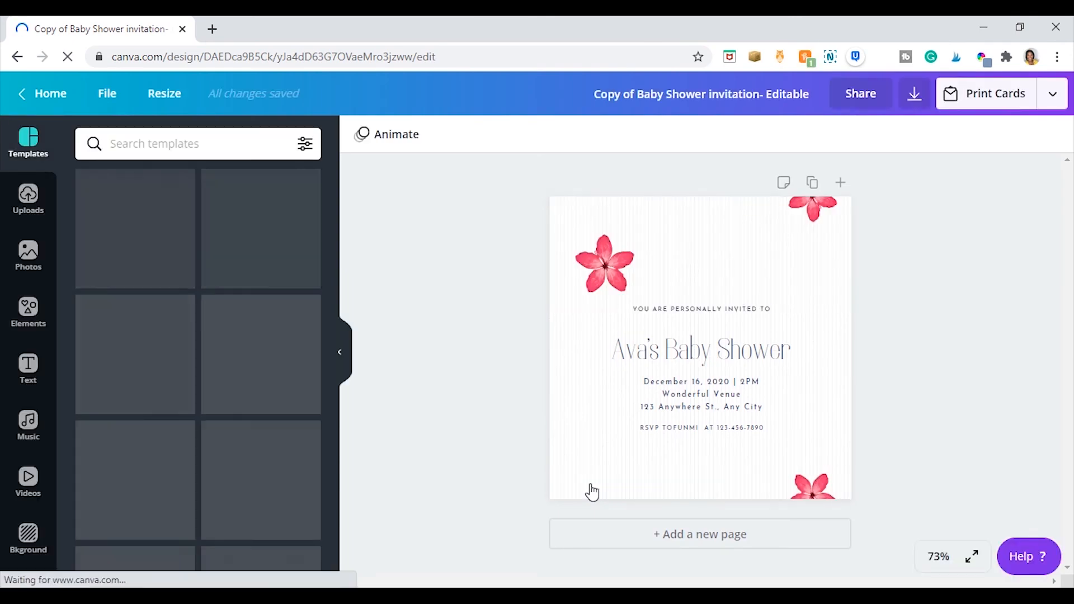
pyautogui.click(342, 352)
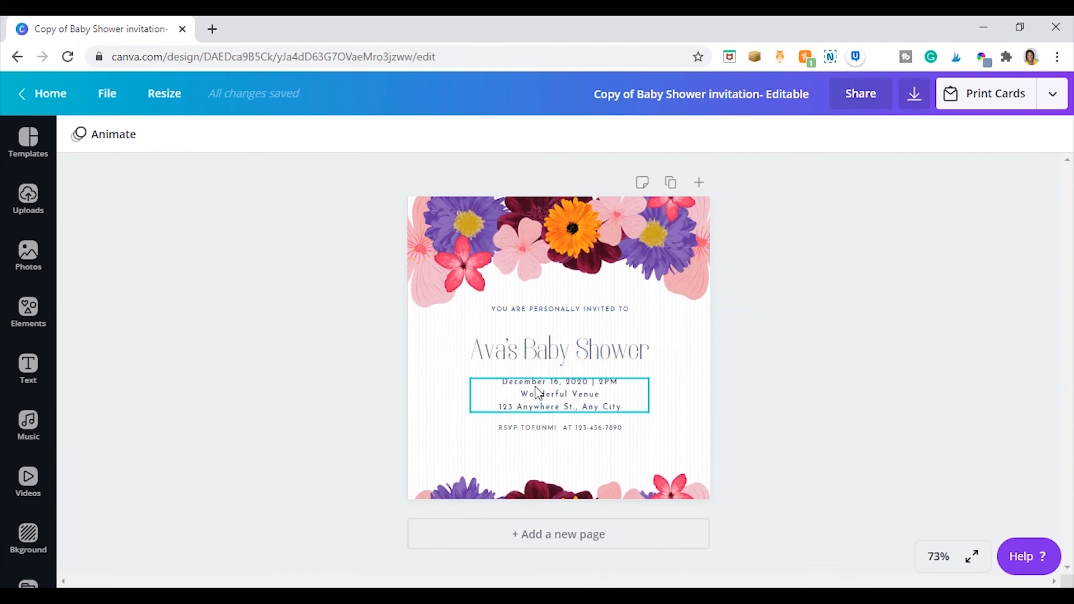
pyautogui.click(485, 352)
pyautogui.click(484, 353)
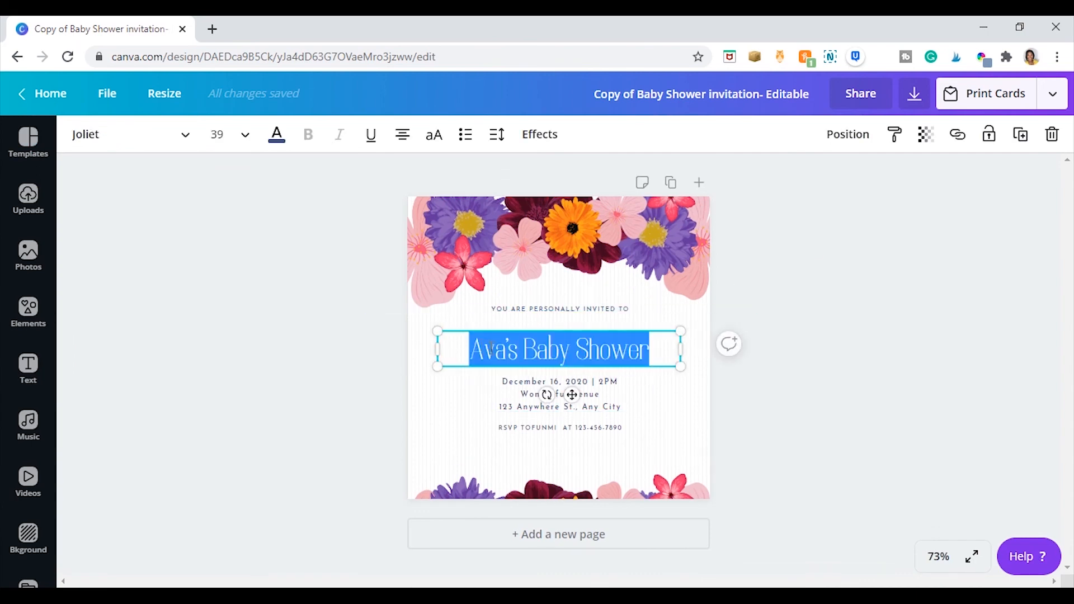
pyautogui.click(491, 348)
pyautogui.click(569, 386)
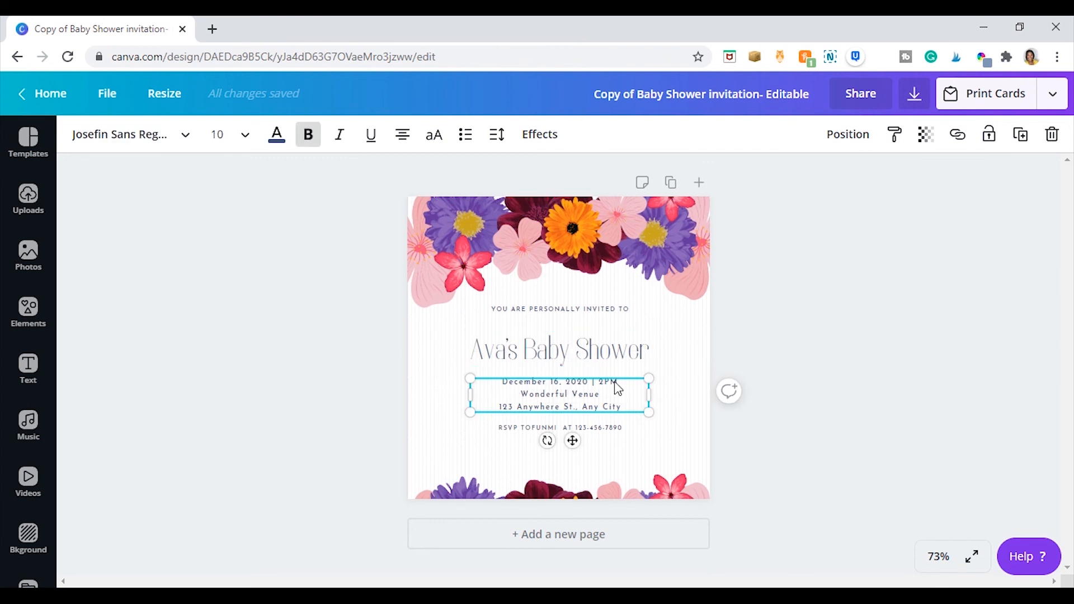